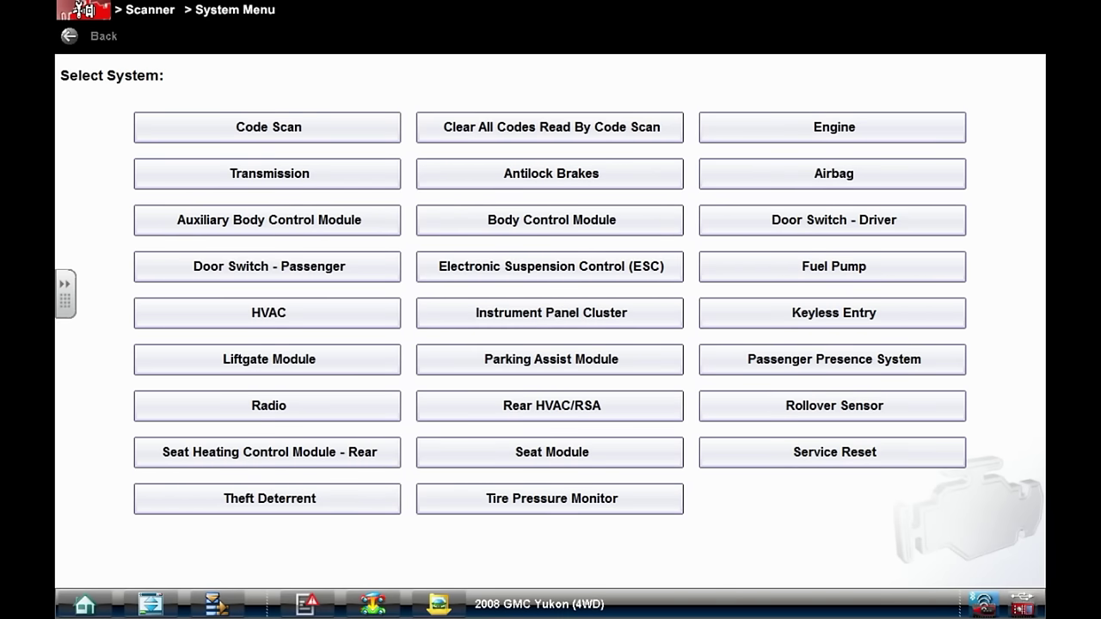
- Launch Code Scan from the Scanner System Menu to scan every Yukon system
{"action": "left_click", "coordinate": [198, 127]}
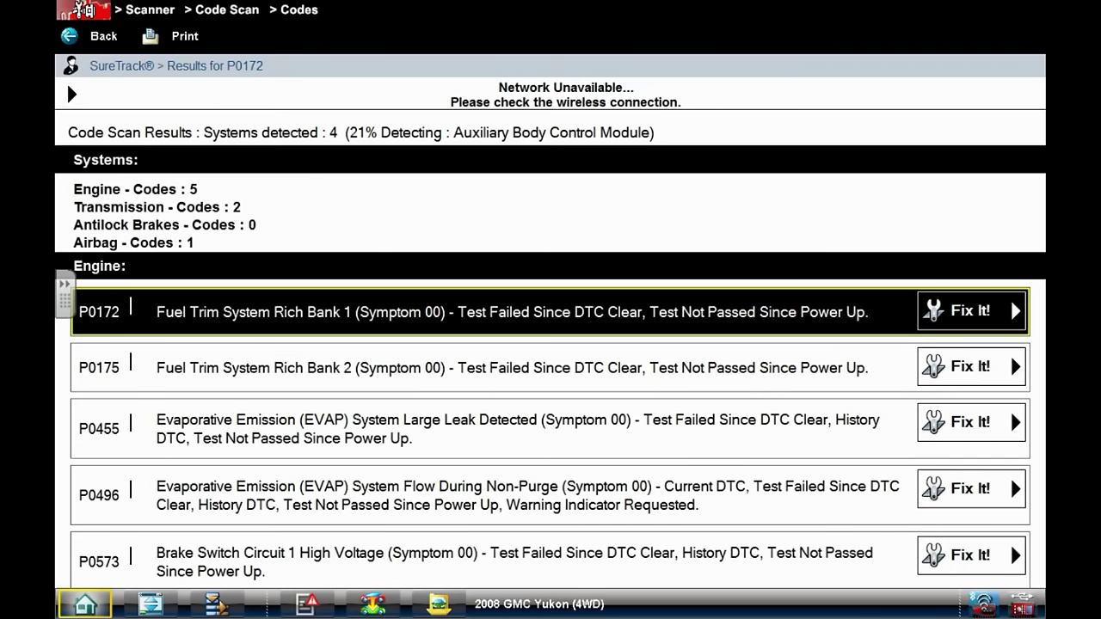
- Scroll the finished scan results to read Engine codes P0172, P0175, P0455, P0496 and P0573
{"action": "scroll", "coordinate": [550, 387], "scroll_direction": "down", "scroll_amount": 3}
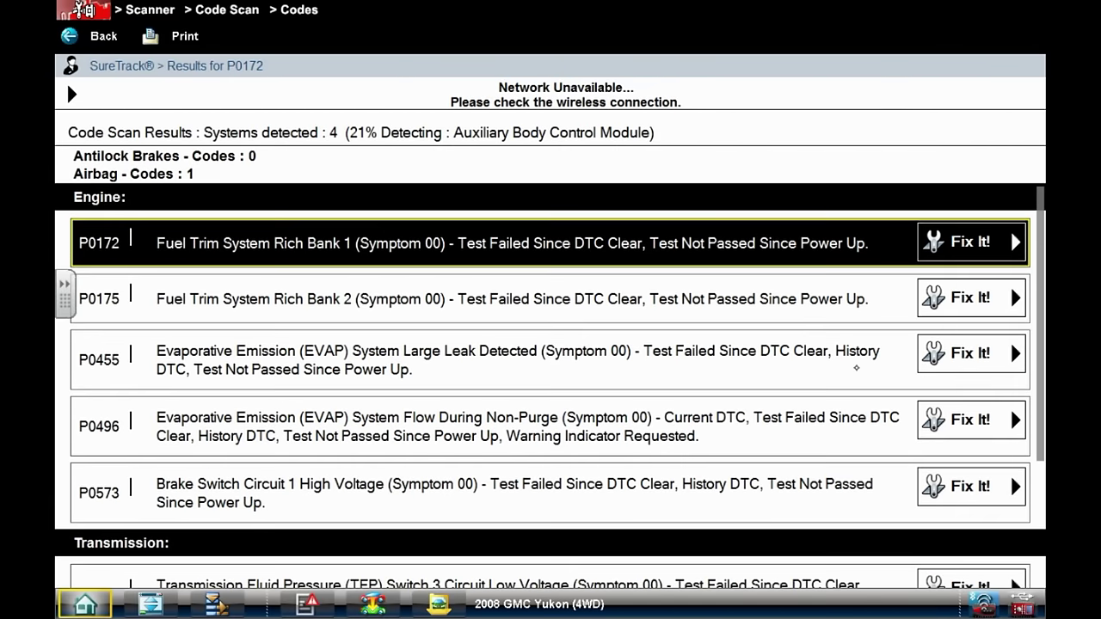
{"action": "scroll", "coordinate": [550, 369], "scroll_direction": "down", "scroll_amount": 2}
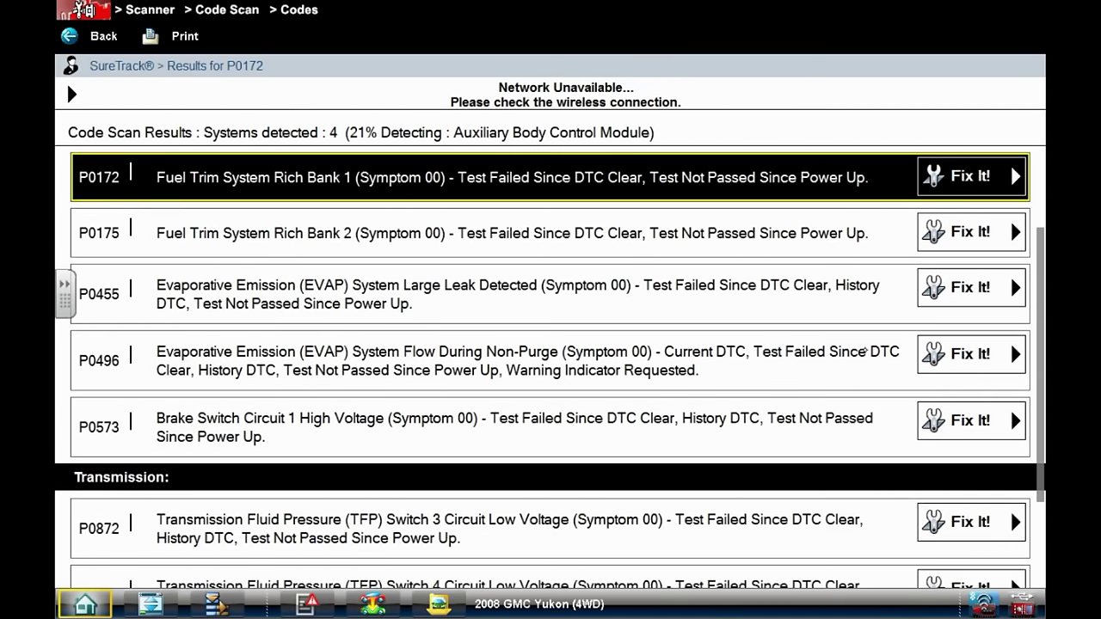
{"action": "scroll", "coordinate": [864, 350], "scroll_direction": "down", "scroll_amount": 1}
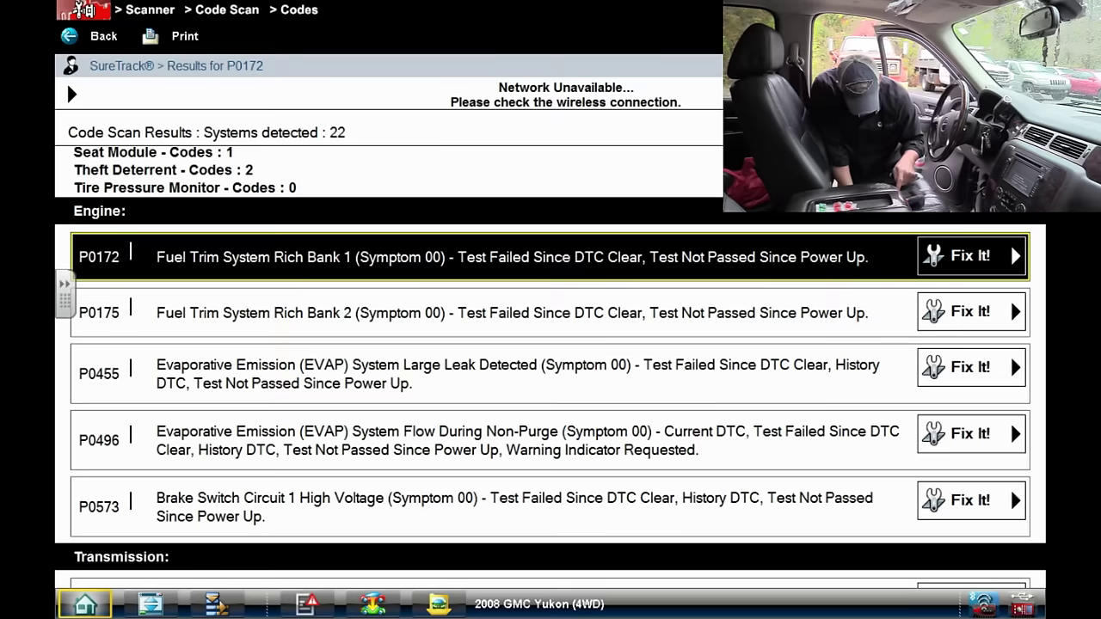
- Scroll the code list down through the body codes, including HVAC code B3782
{"action": "scroll", "coordinate": [257, 295], "scroll_direction": "down", "scroll_amount": 2}
{"action": "scroll", "coordinate": [257, 295], "scroll_direction": "down", "scroll_amount": 2}
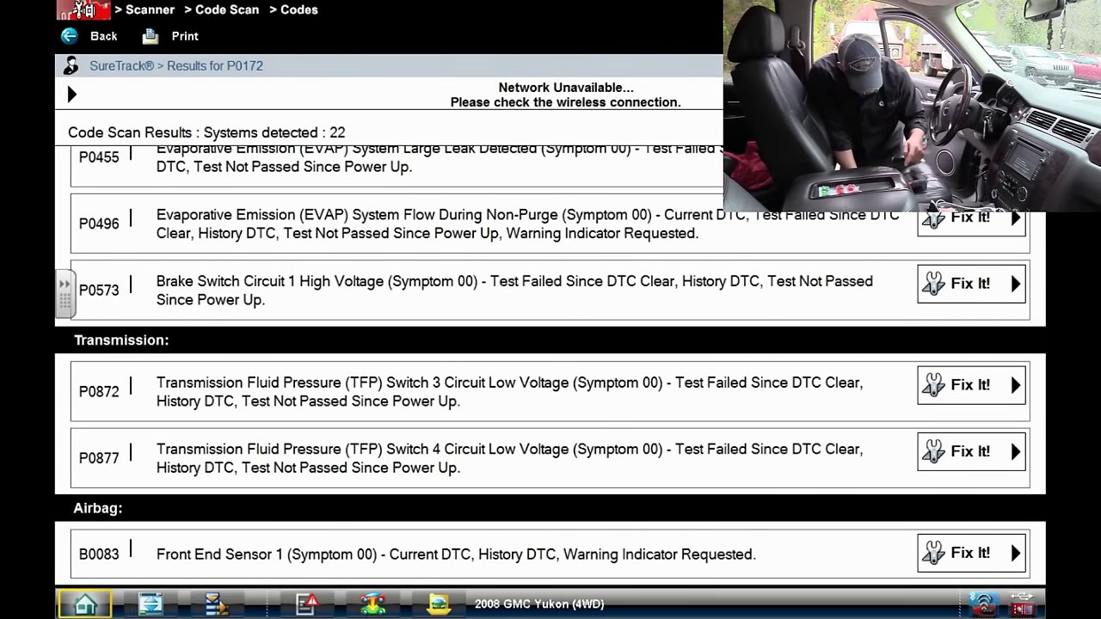
{"action": "scroll", "coordinate": [257, 295], "scroll_direction": "down", "scroll_amount": 3}
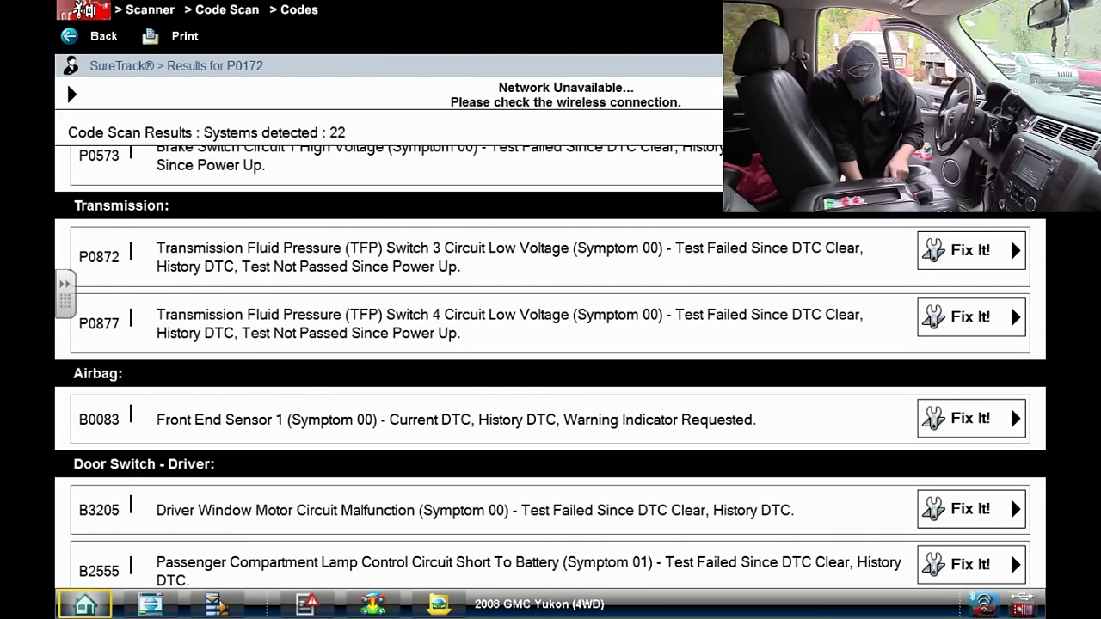
{"action": "scroll", "coordinate": [507, 316], "scroll_direction": "down", "scroll_amount": 4}
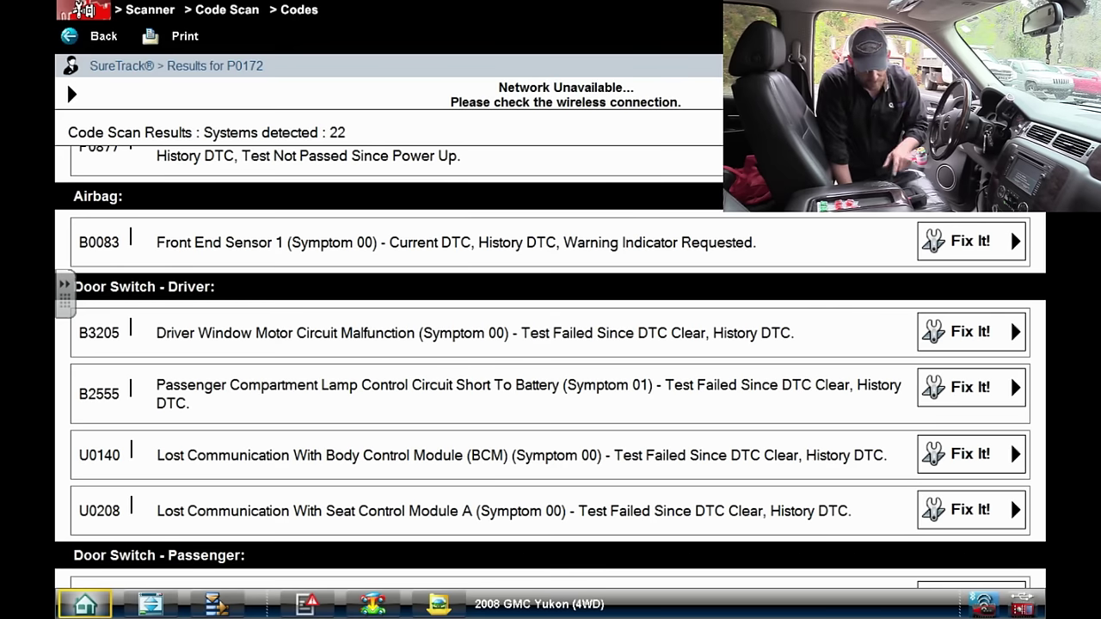
{"action": "scroll", "coordinate": [465, 414], "scroll_direction": "down", "scroll_amount": 1}
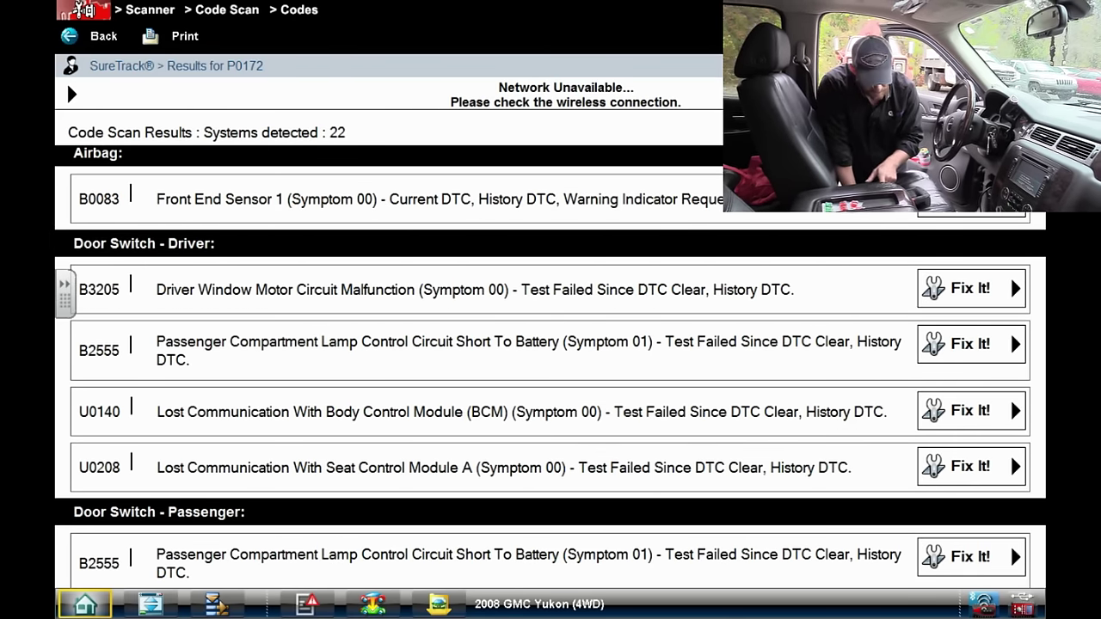
{"action": "scroll", "coordinate": [463, 411], "scroll_direction": "down", "scroll_amount": 2}
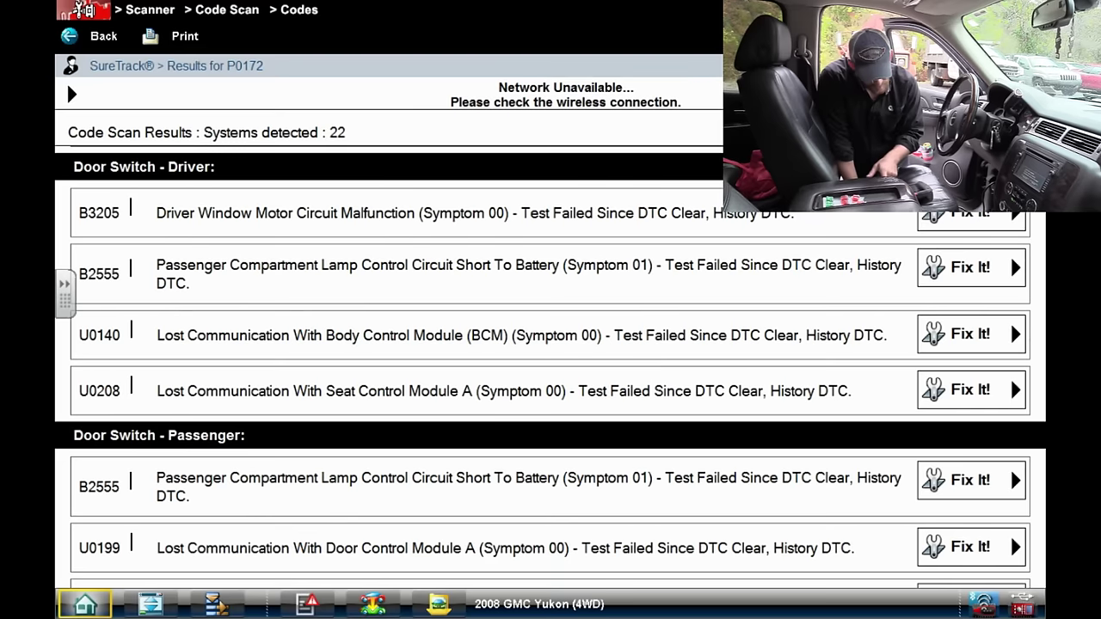
- Drag through the remaining codes to Theft Deterrent, then return to the System Menu
{"action": "left_click_drag", "start_coordinate": [681, 362], "coordinate": [660, 188]}
{"action": "left_click_drag", "start_coordinate": [636, 368], "coordinate": [661, 207]}
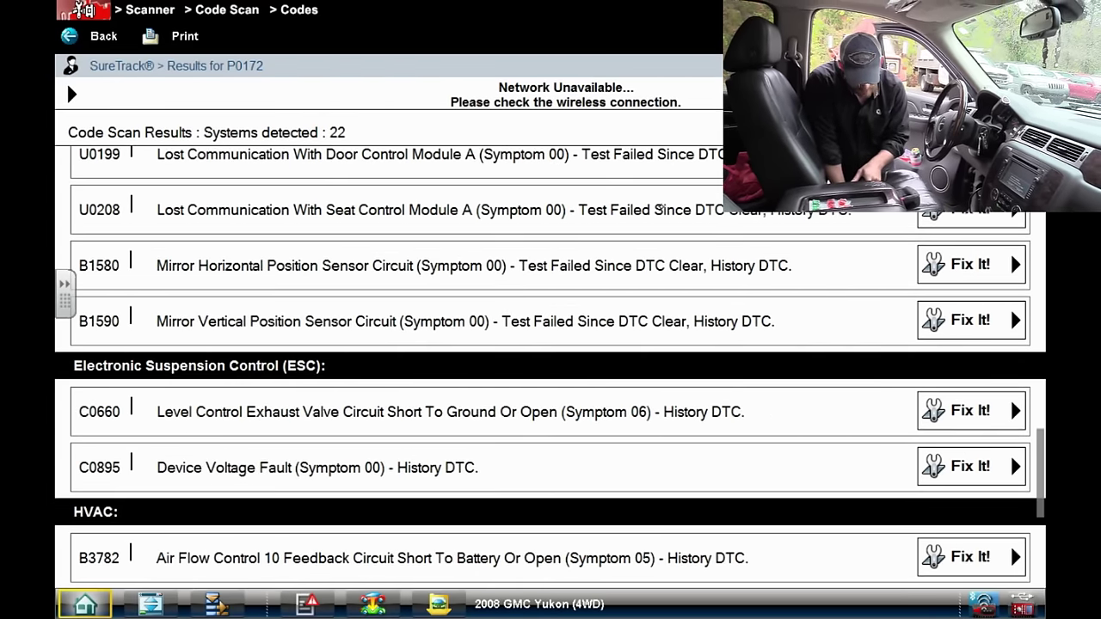
{"action": "left_click_drag", "start_coordinate": [704, 478], "coordinate": [705, 311]}
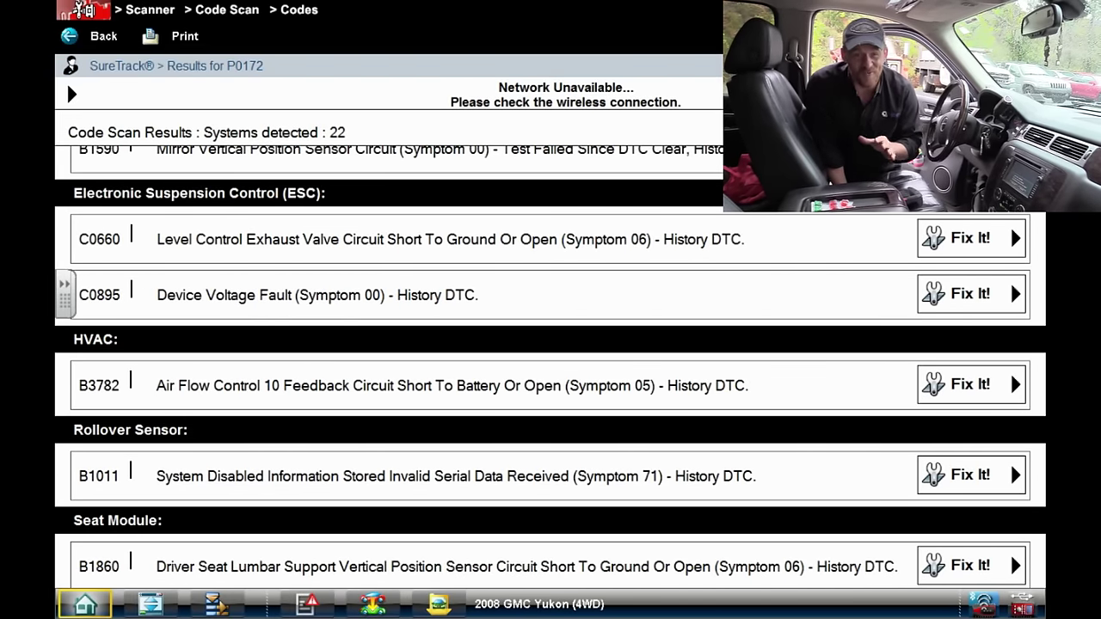
{"action": "left_click_drag", "start_coordinate": [741, 448], "coordinate": [764, 362]}
{"action": "left_click_drag", "start_coordinate": [254, 413], "coordinate": [255, 364]}
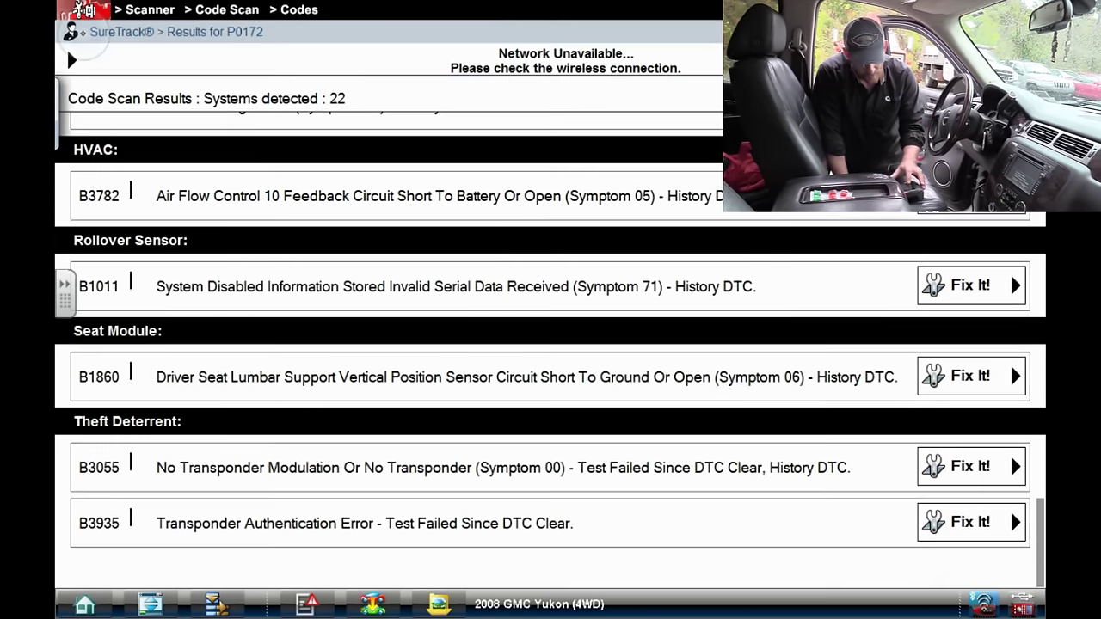
{"action": "left_click", "coordinate": [103, 35]}
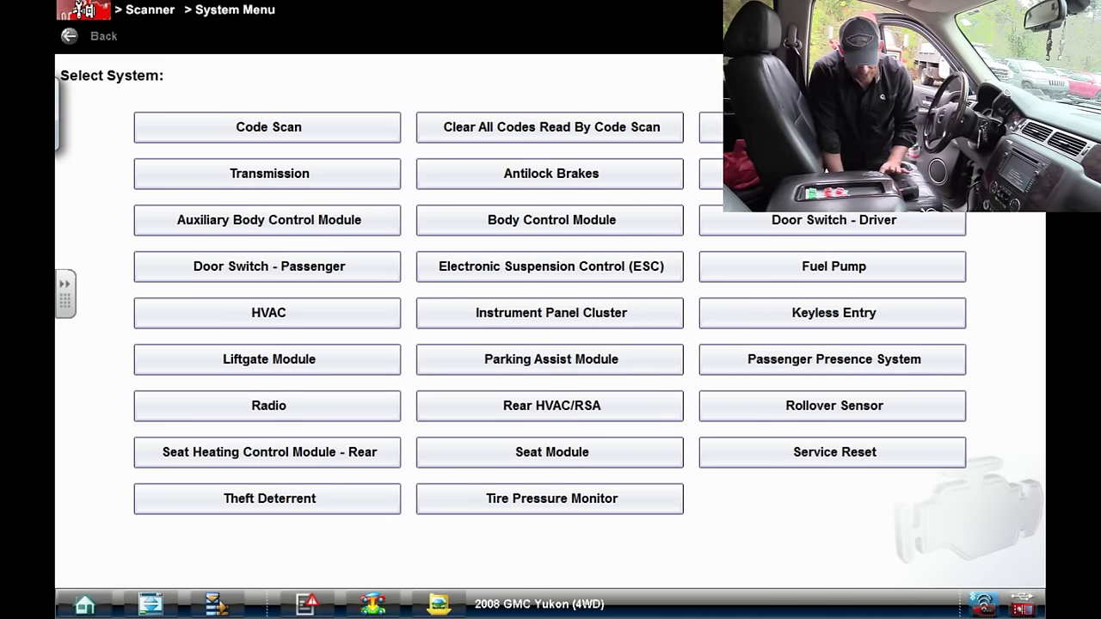
- Select HVAC on the System Menu to reach Main Menu (HVAC)
{"action": "left_click", "coordinate": [192, 312]}
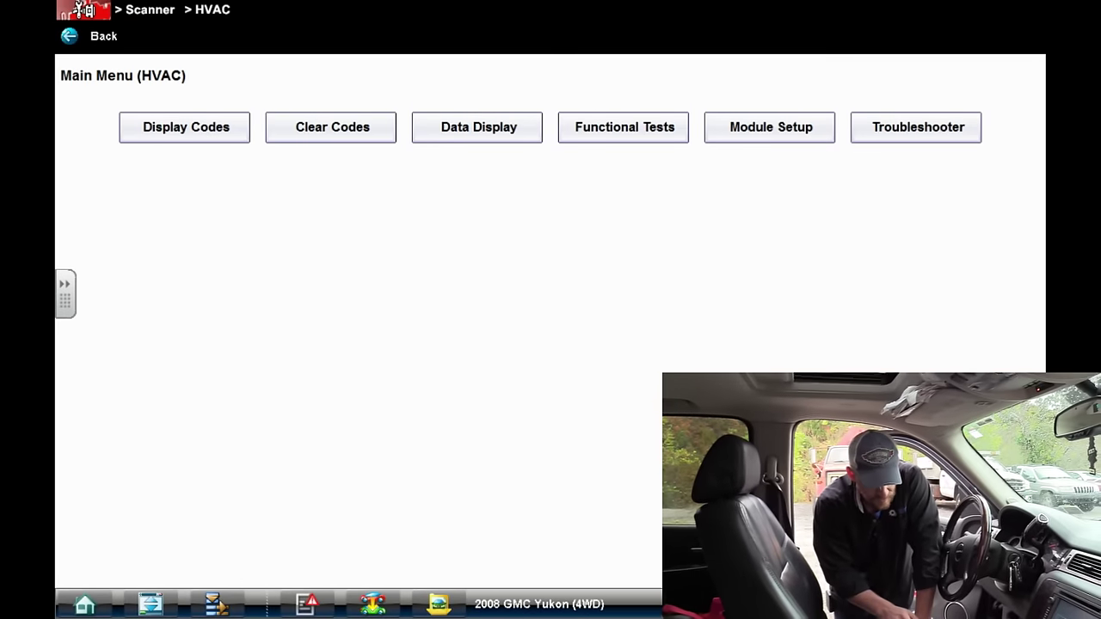
- Check HVAC current codes (none) and history codes (B3782), back to the HVAC main menu
{"action": "left_click", "coordinate": [185, 125]}
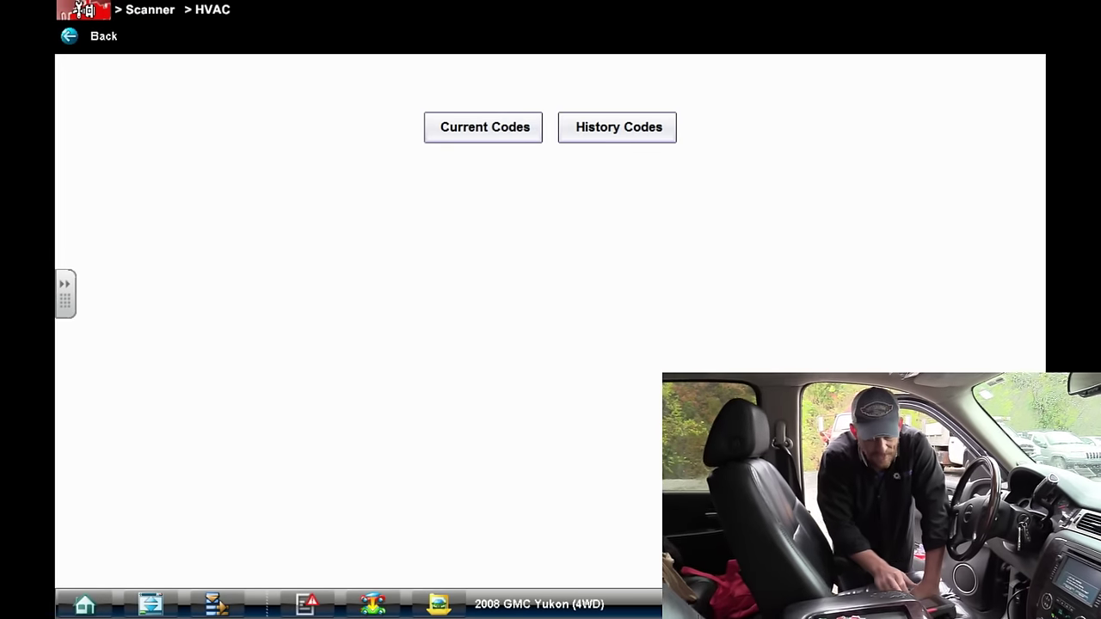
{"action": "left_click", "coordinate": [491, 126]}
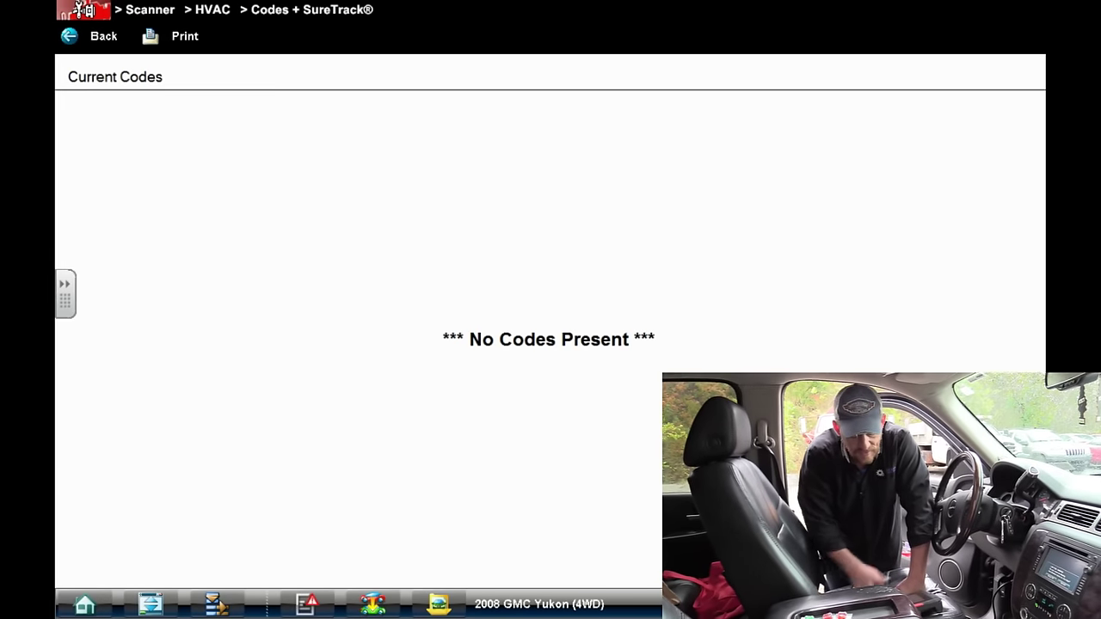
{"action": "left_click", "coordinate": [69, 35]}
{"action": "left_click", "coordinate": [619, 120]}
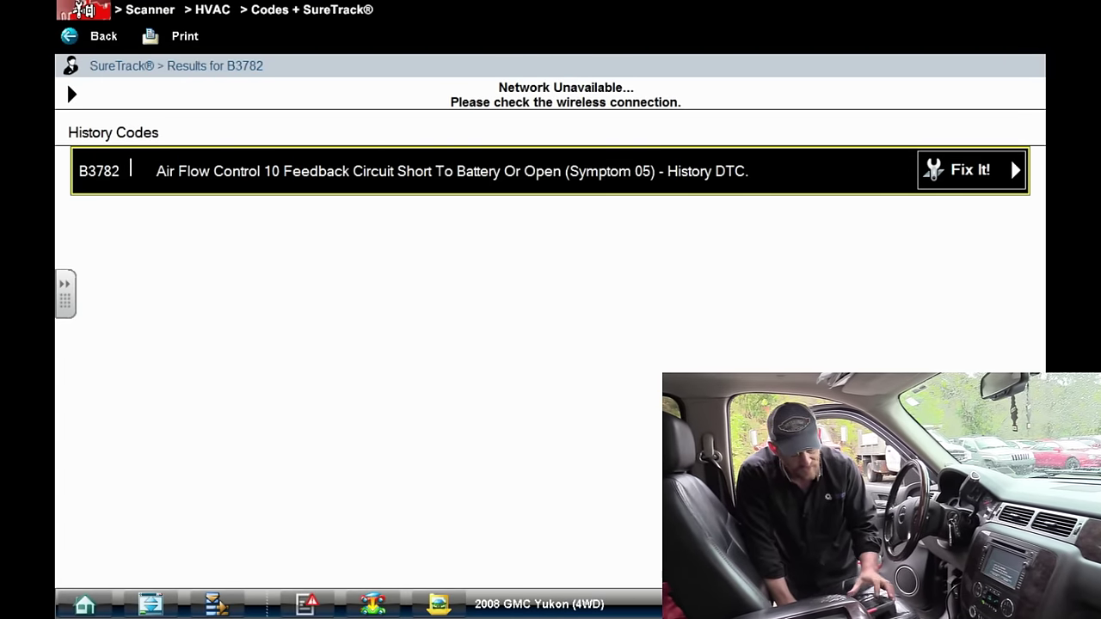
{"action": "left_click", "coordinate": [86, 33]}
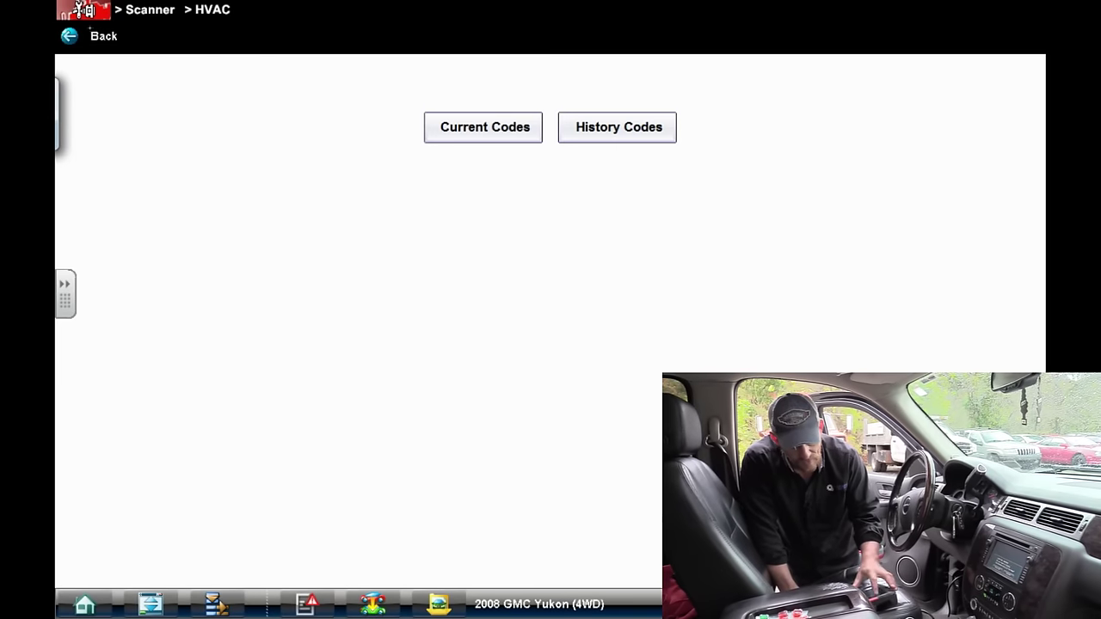
{"action": "left_click", "coordinate": [69, 35]}
- Open Troubleshooter code tips for B3782 via HVAC > B3xxx > B37xx Body Control
{"action": "left_click", "coordinate": [917, 127]}
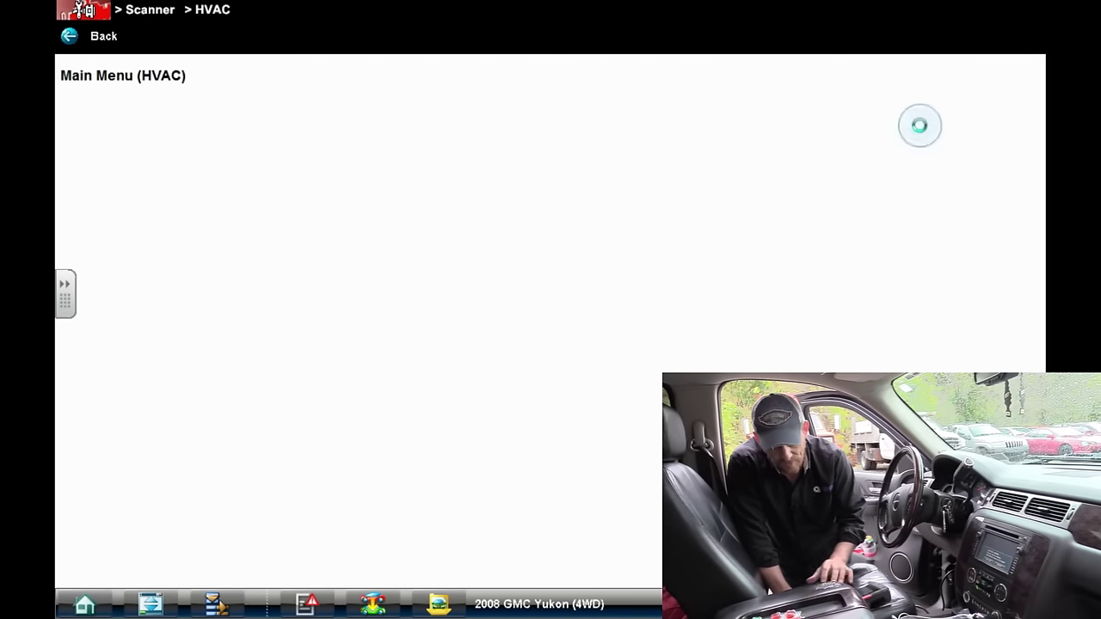
{"action": "left_click", "coordinate": [543, 85]}
{"action": "left_click", "coordinate": [469, 84]}
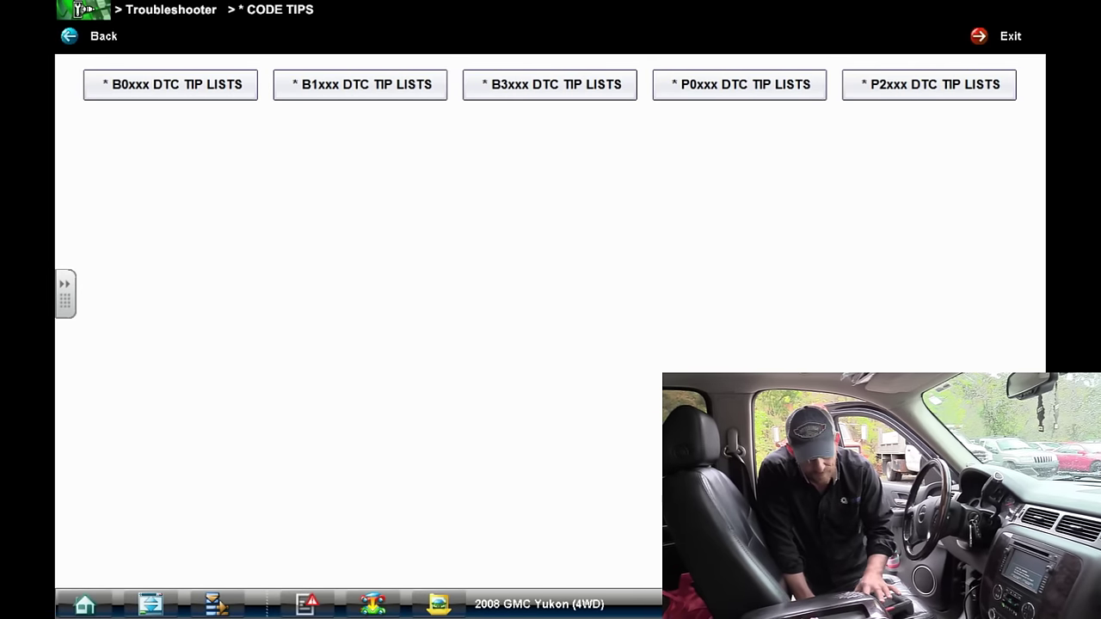
{"action": "left_click", "coordinate": [507, 82]}
{"action": "left_click", "coordinate": [542, 83]}
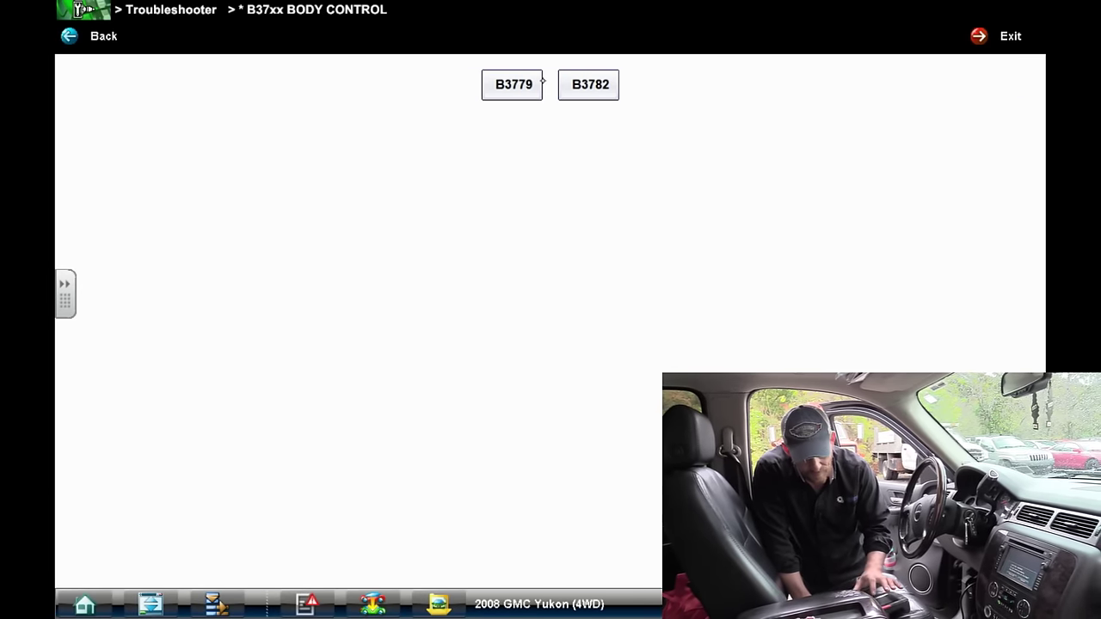
{"action": "left_click", "coordinate": [589, 84]}
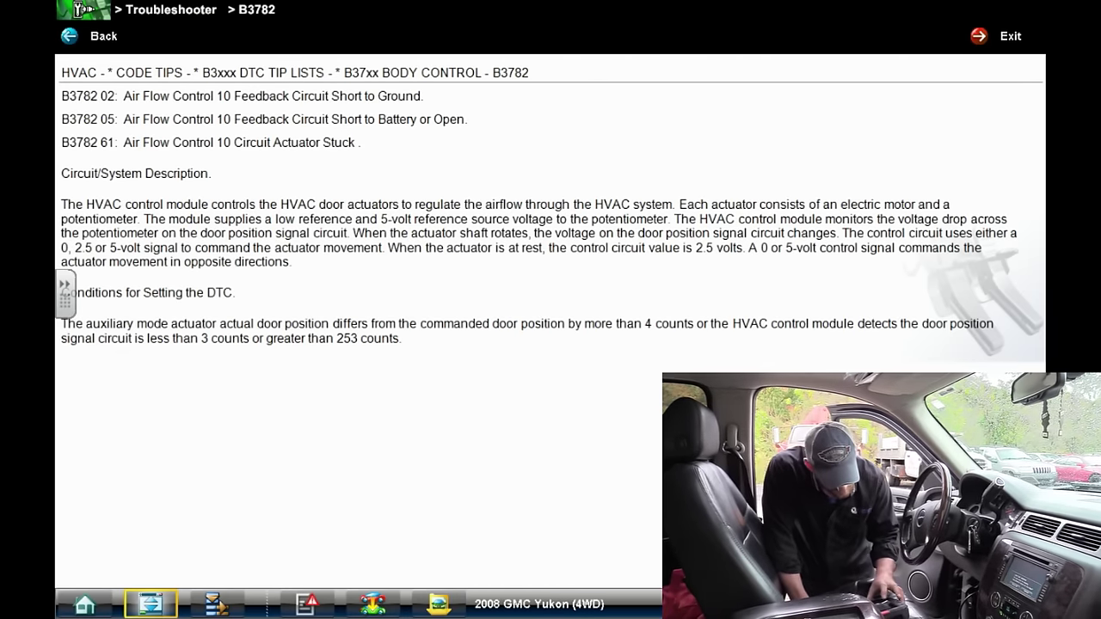
- Scroll through the B3782 circuit description and DTC setting conditions, then exit the tips page
{"action": "left_click_drag", "start_coordinate": [65, 297], "coordinate": [64, 375]}
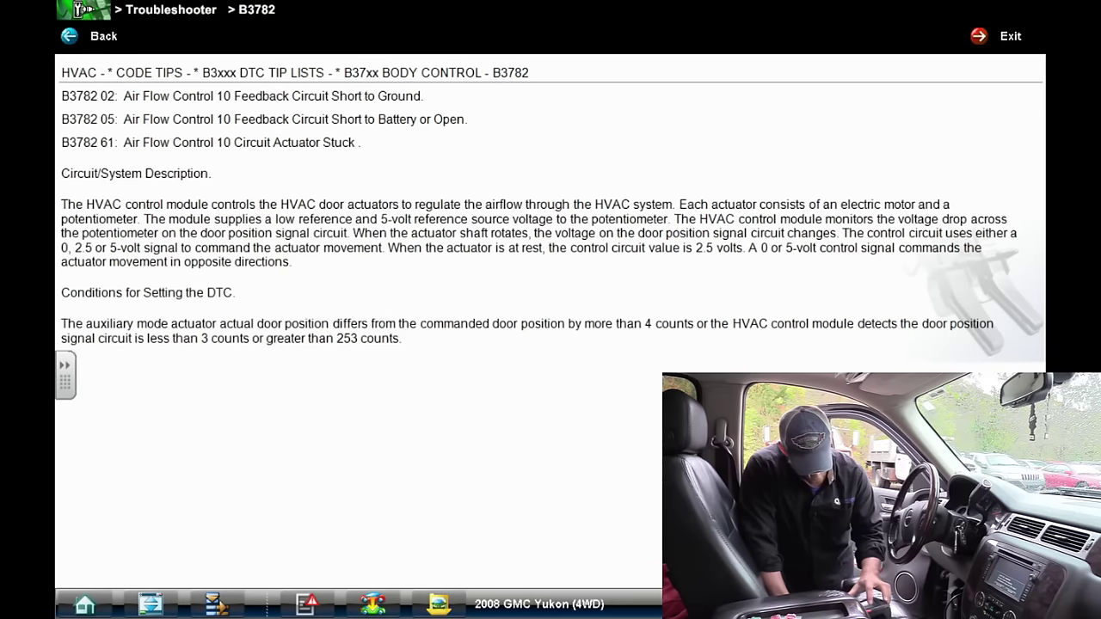
{"action": "key", "text": "Escape"}
- Show HVAC Data Display > Inputs live and graph the Fan Down and Fan Up Button states
{"action": "key", "text": "Escape"}
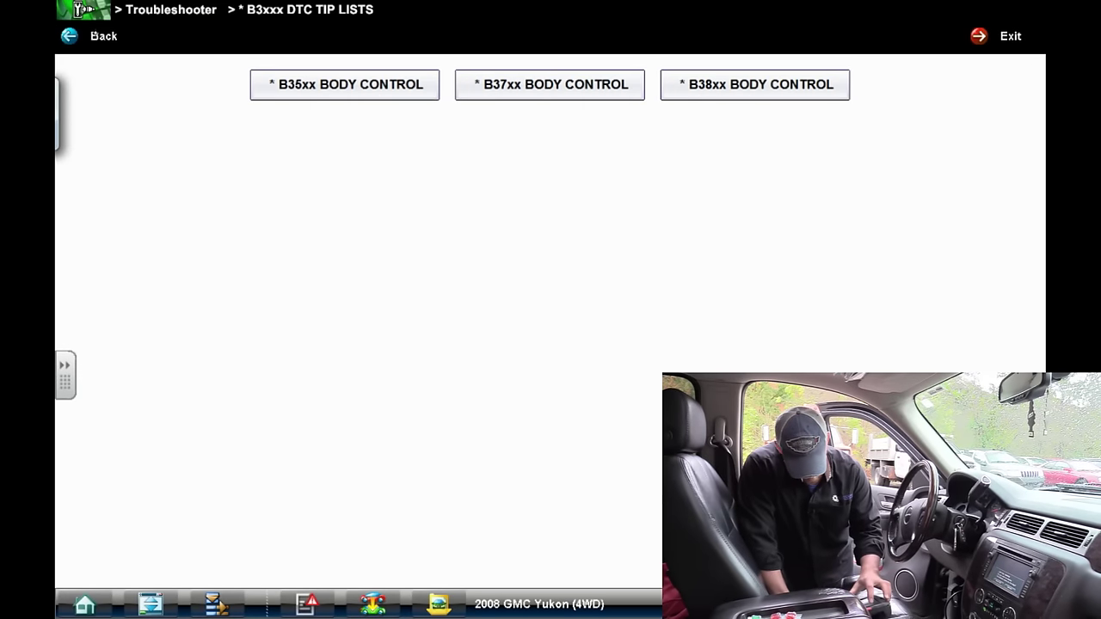
{"action": "key", "text": "Escape"}
{"action": "key", "text": "Escape"}
{"action": "key", "text": "Escape"}
{"action": "key", "text": "Escape"}
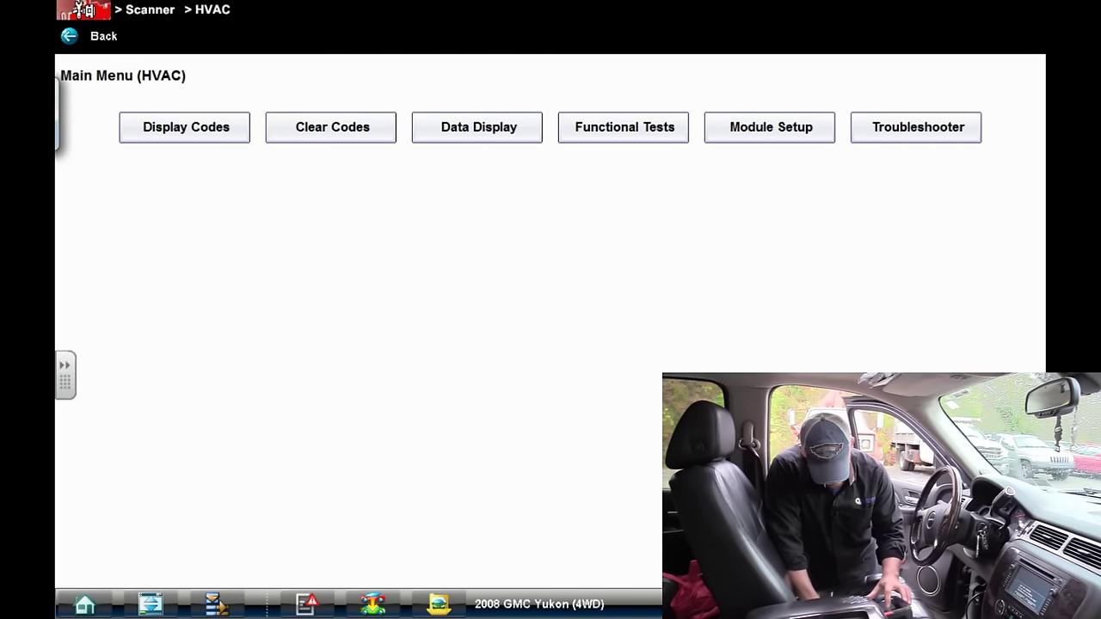
{"action": "left_click", "coordinate": [150, 120]}
{"action": "left_click", "coordinate": [92, 32]}
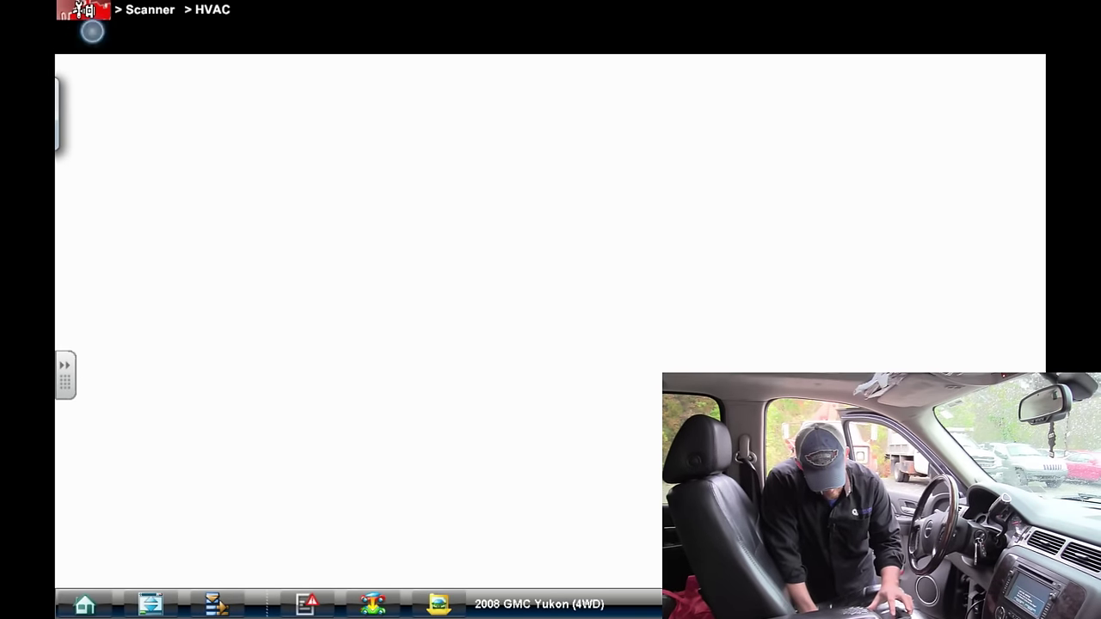
{"action": "left_click", "coordinate": [459, 129]}
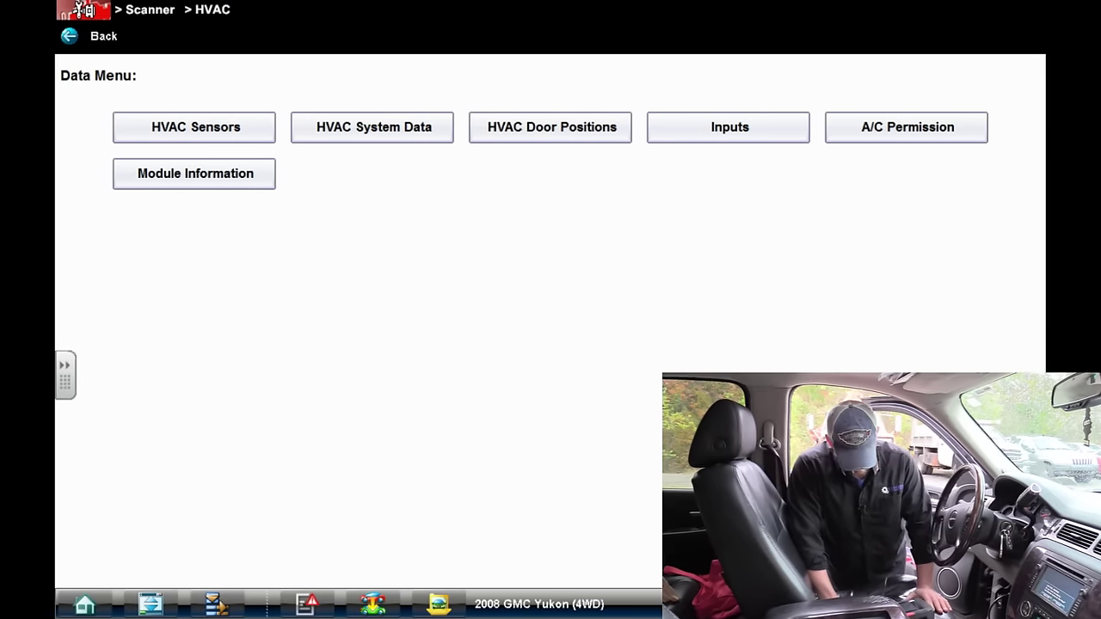
{"action": "left_click", "coordinate": [742, 129]}
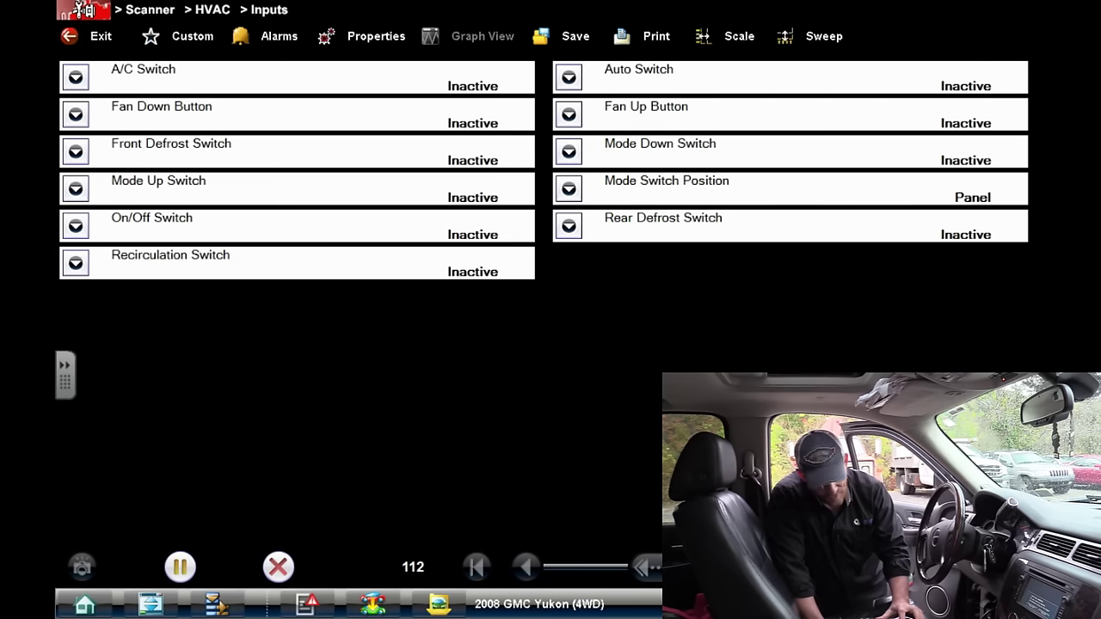
{"action": "left_click", "coordinate": [76, 114]}
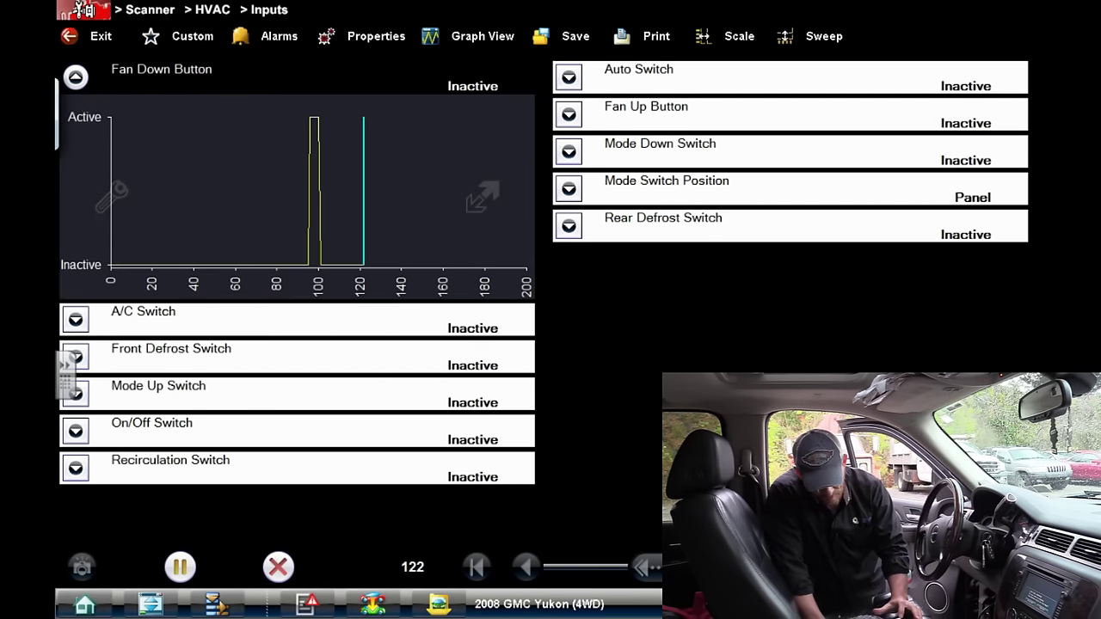
{"action": "left_click", "coordinate": [564, 114]}
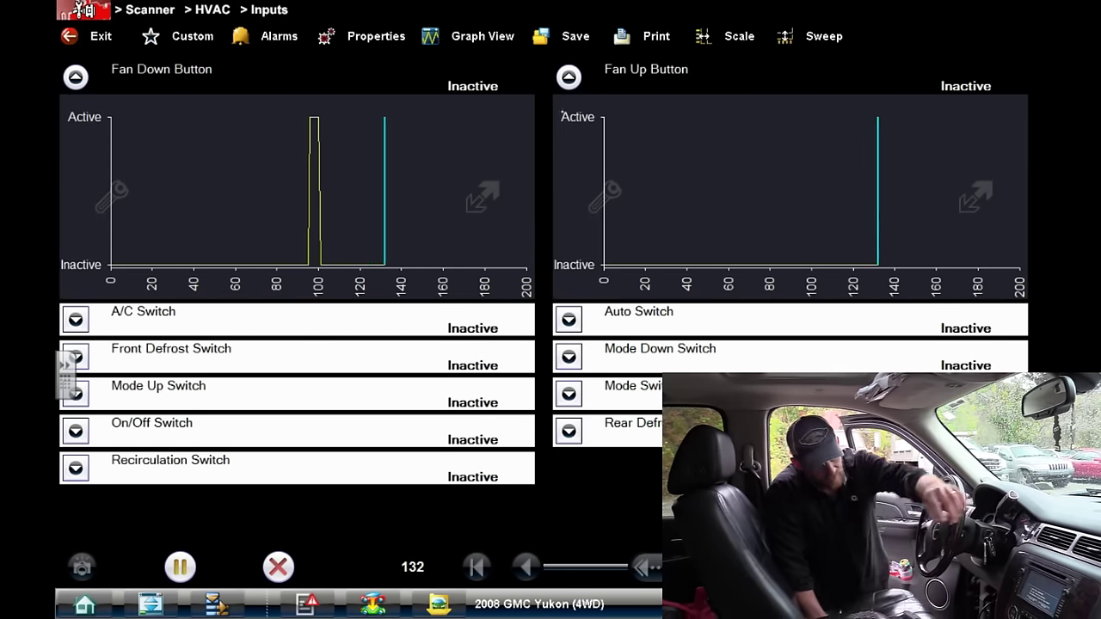